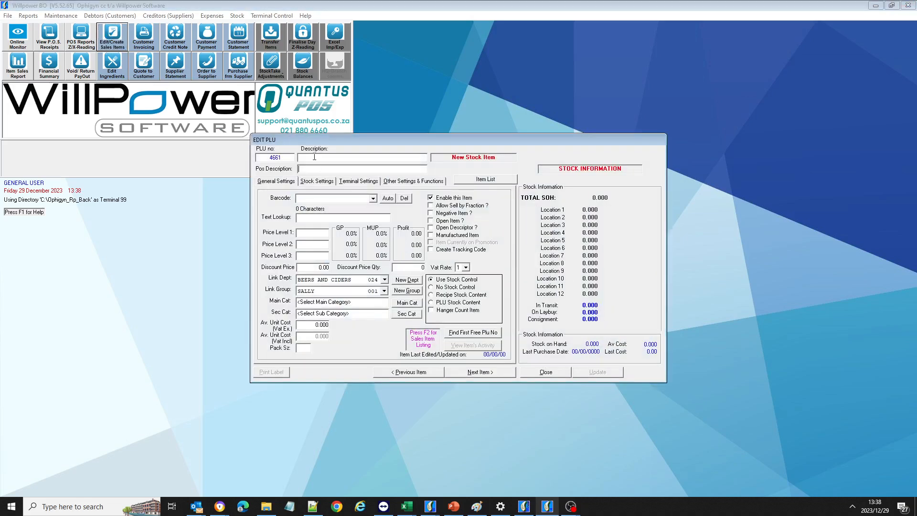
Enter 'Coke zero' as the description of new stock item PLU 4661.
left_click(320, 157)
type("oke zero")
left_click(389, 199)
left_click(491, 227)
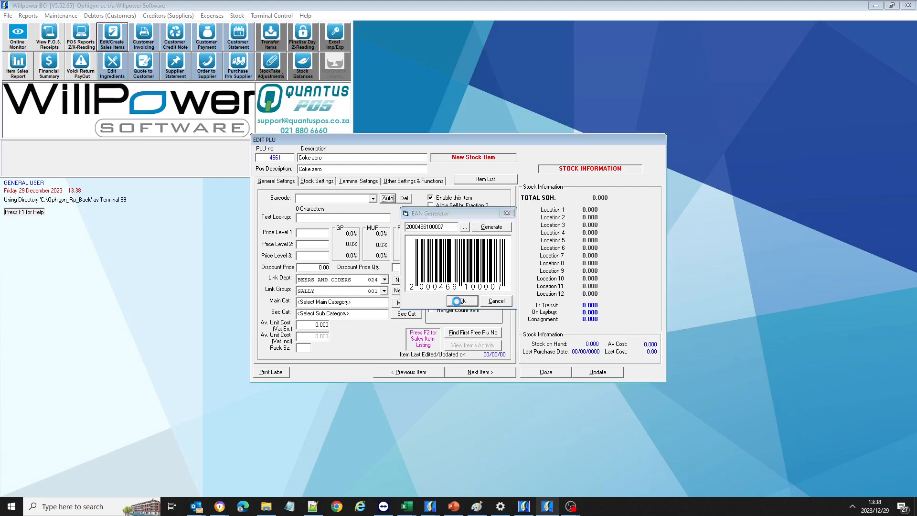
left_click(461, 301)
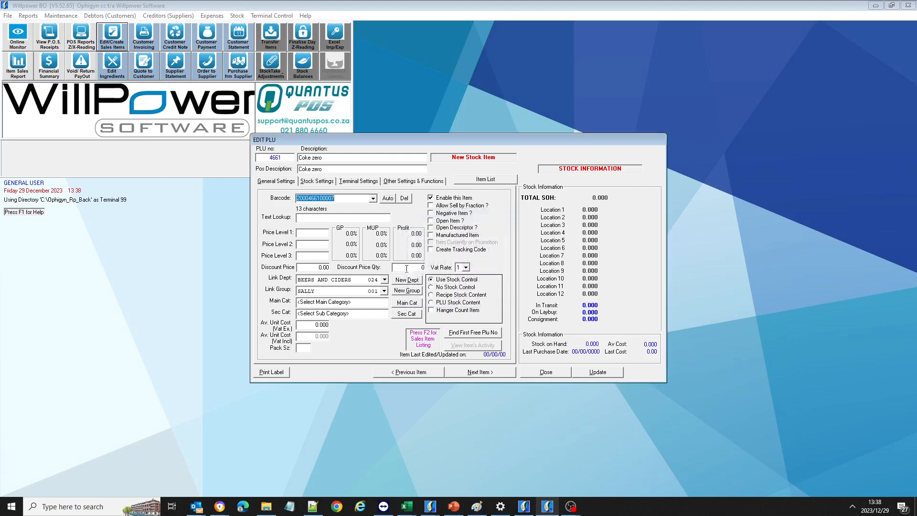
Set the Price Level 1 selling price to 16.00.
left_click(317, 233)
type("16.00")
left_click(400, 282)
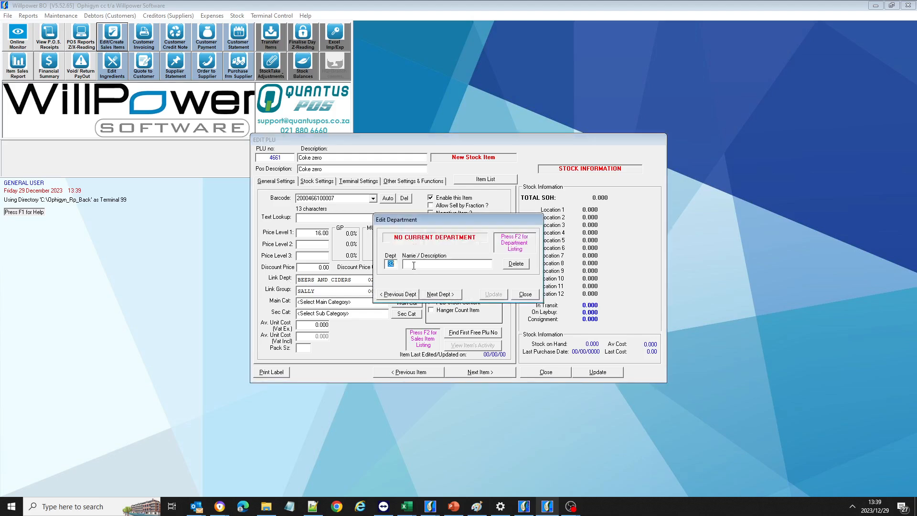
Create department 32 named COOLDRINKS, save it, and close the department editor.
key("Return")
type("COOLDRINKD")
key("BackSpace")
type("S")
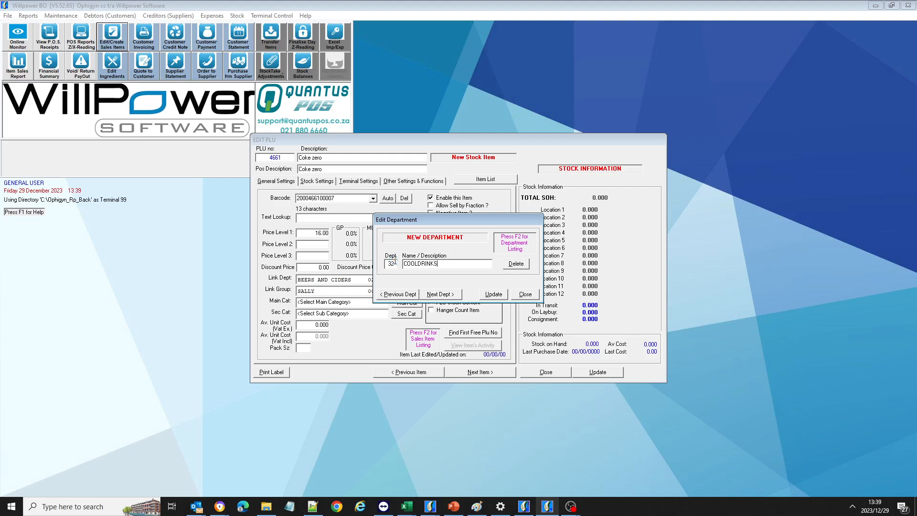
left_click(494, 295)
left_click(535, 294)
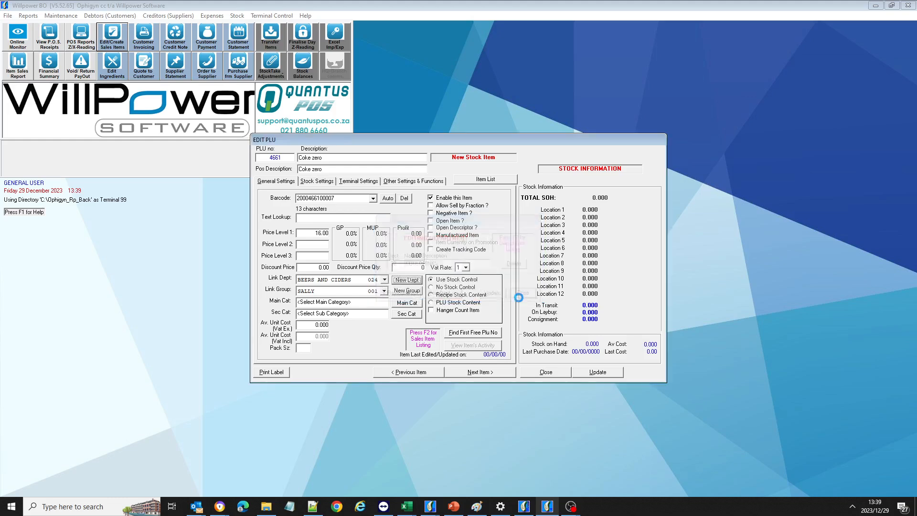
Choose COOLDRINKS 030 from the Link Dept dropdown for the Coke zero item.
left_click(385, 280)
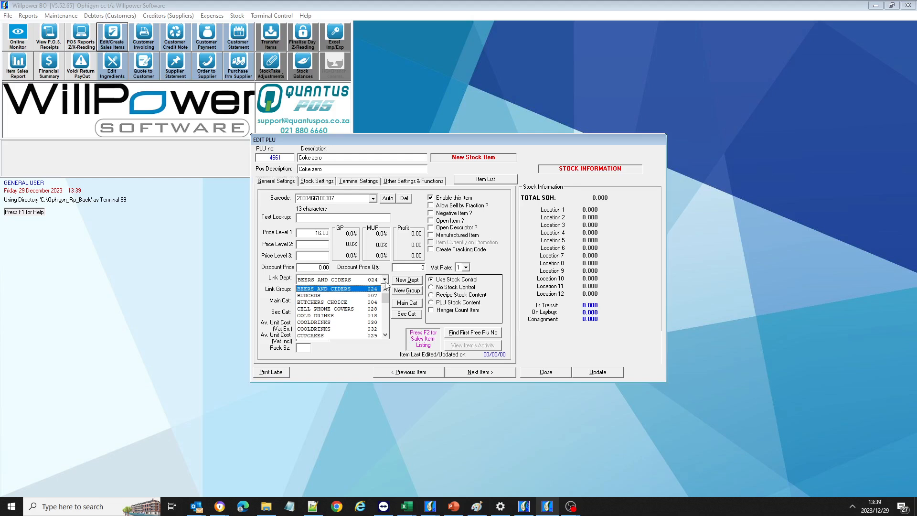
left_click(324, 323)
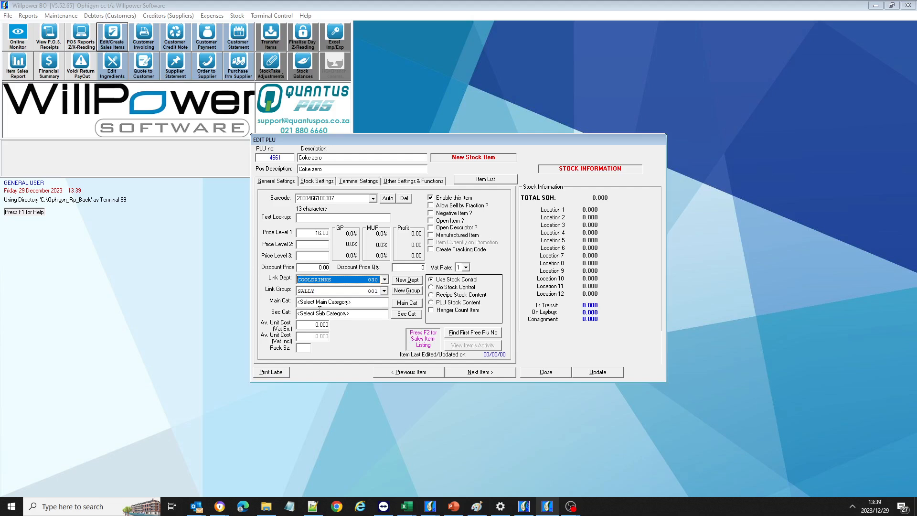
left_click(311, 325)
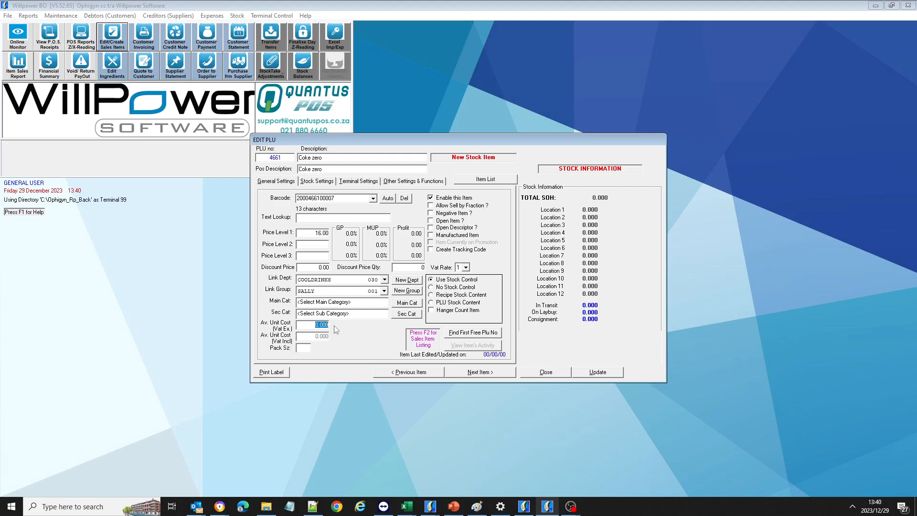
Enter 7.50 as average unit cost, change the description to 'Coke zero 340ml', and save.
type("7.50")
left_click(332, 158)
type("34m")
key("BackSpace")
type("0ml")
left_click(594, 376)
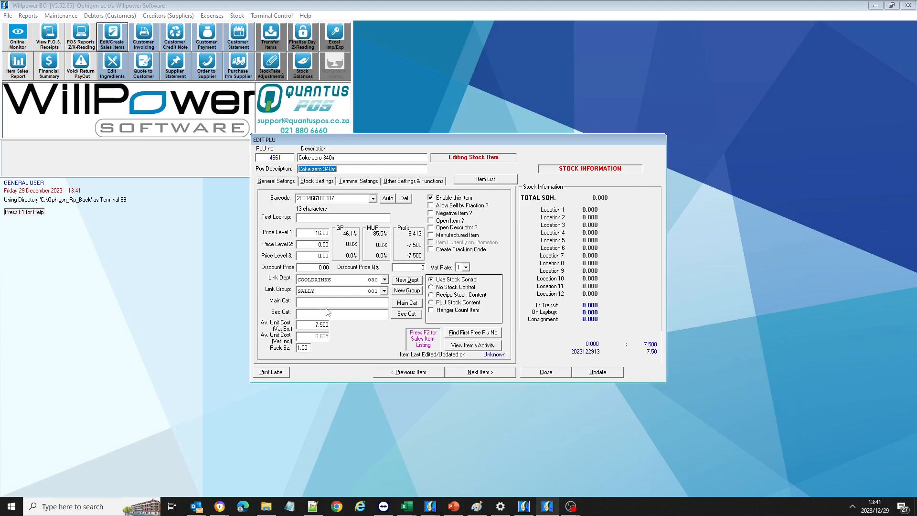
Save Coke zero 340ml again, page back to PLU 4661, and close the item editor.
left_click(598, 375)
left_click(499, 374)
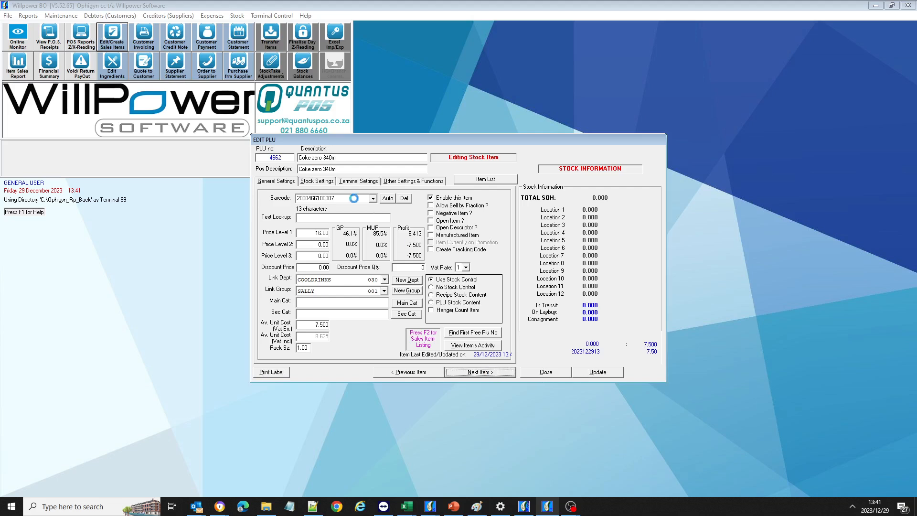
left_click(317, 158)
type("fgdf")
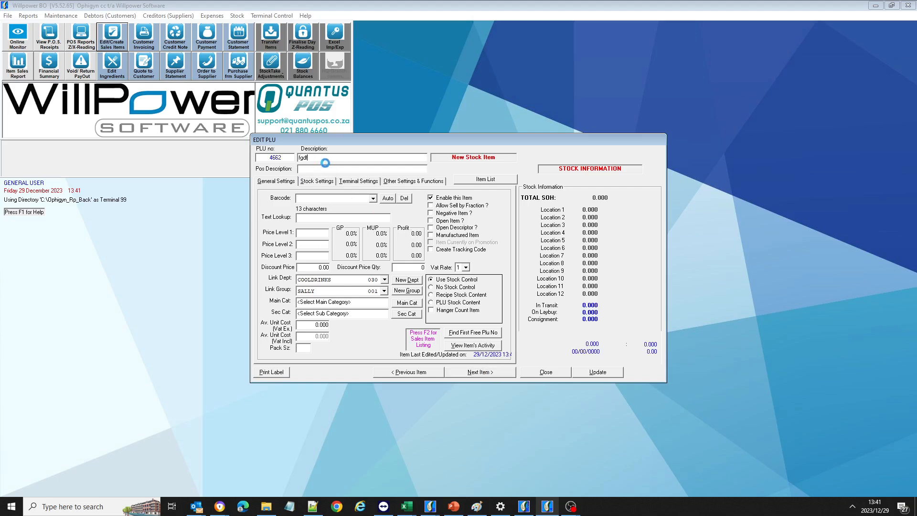
type("gfdgfdg")
left_click(480, 372)
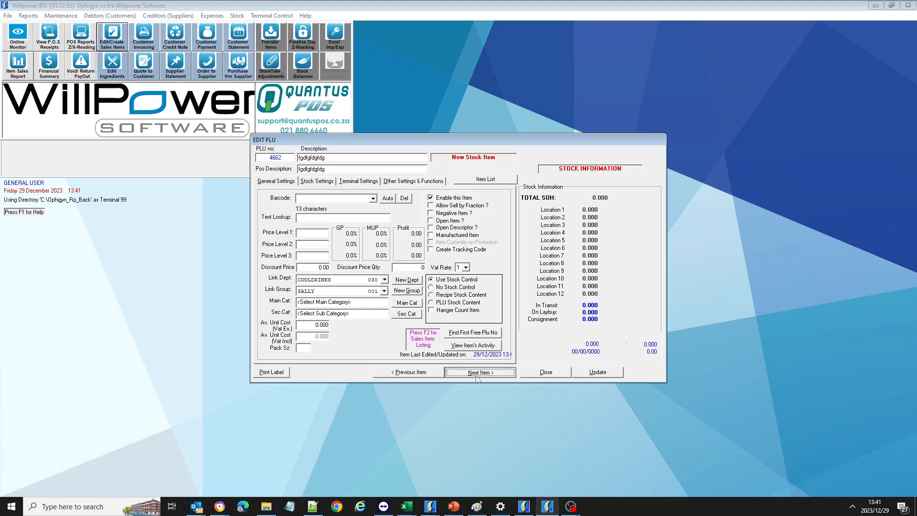
left_click(408, 373)
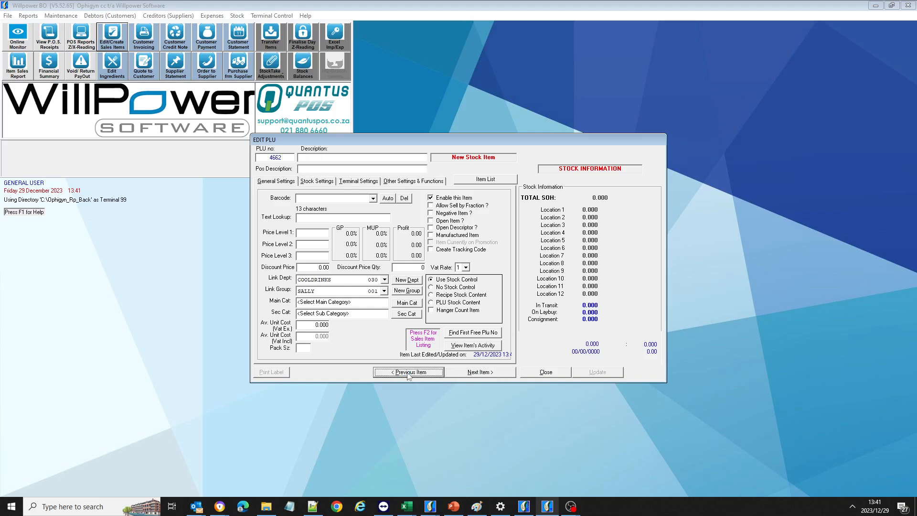
left_click(408, 372)
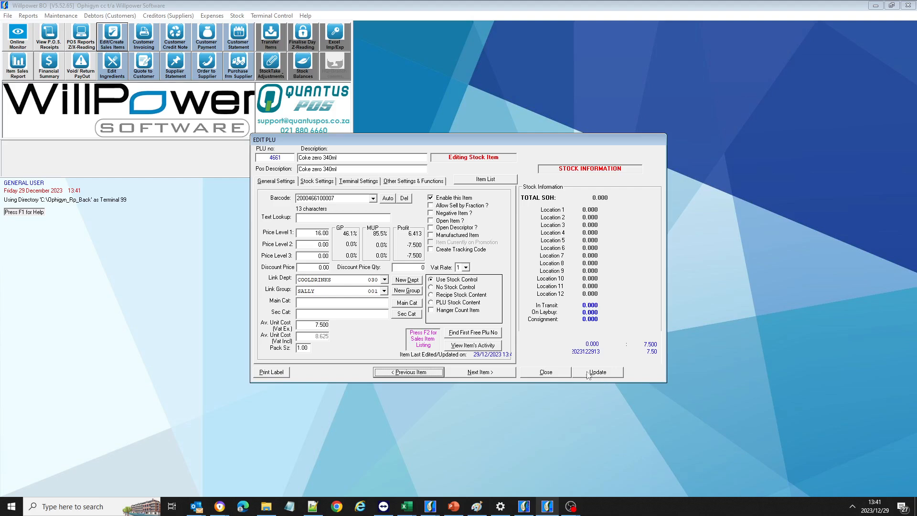
left_click(546, 373)
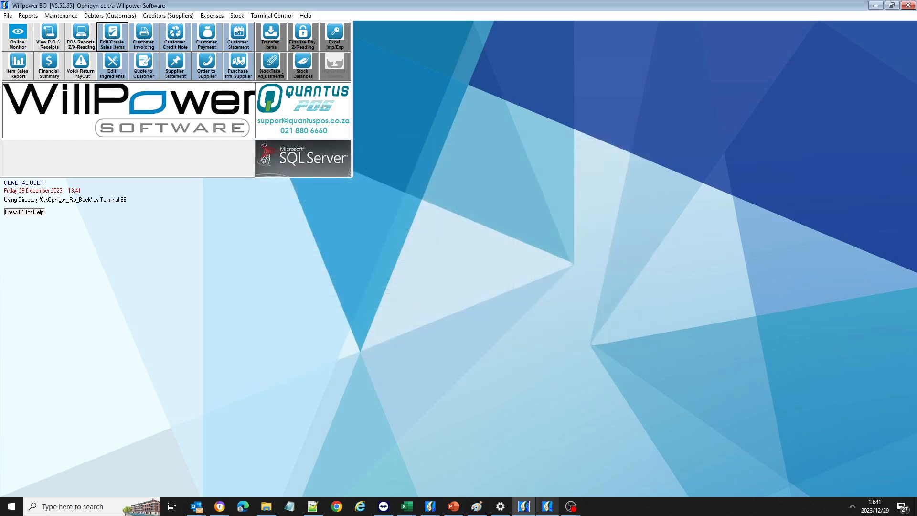
Transfer all items to Terminal 01, then close the completed transfer window.
left_click(271, 46)
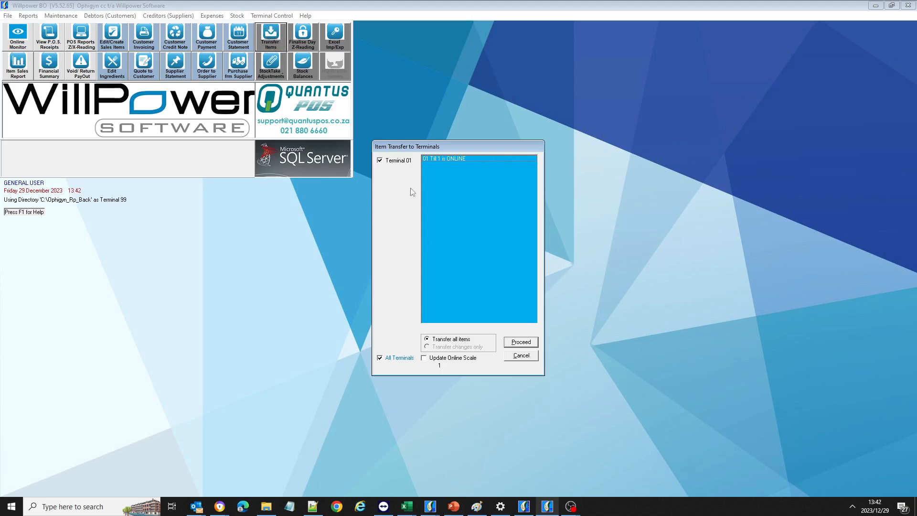
left_click(525, 345)
left_click(524, 345)
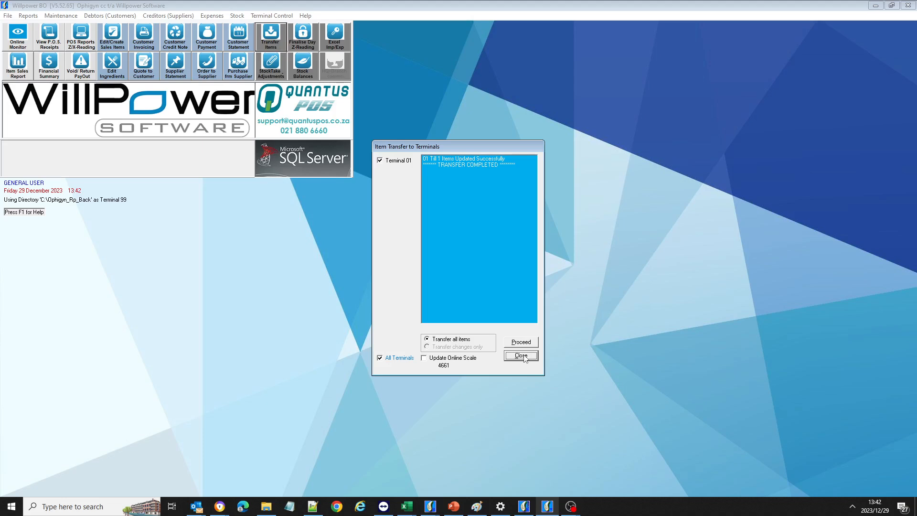
left_click(522, 356)
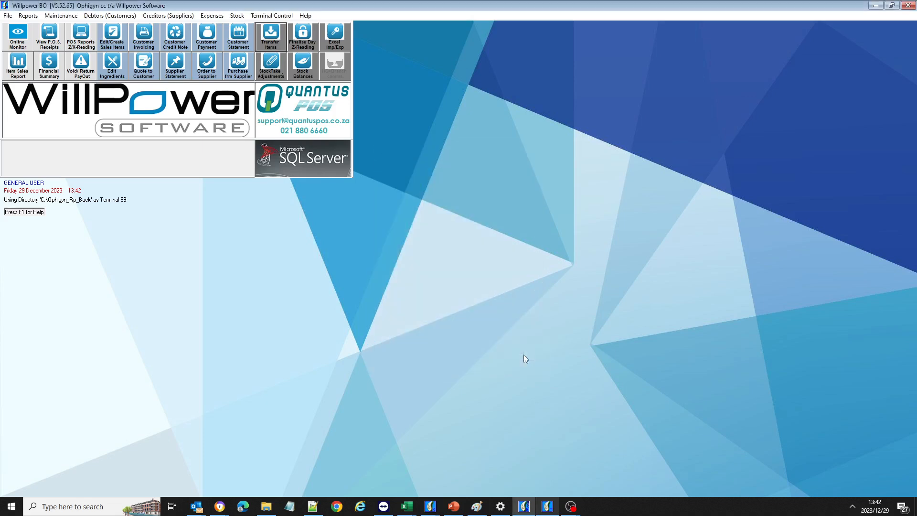
left_click(547, 506)
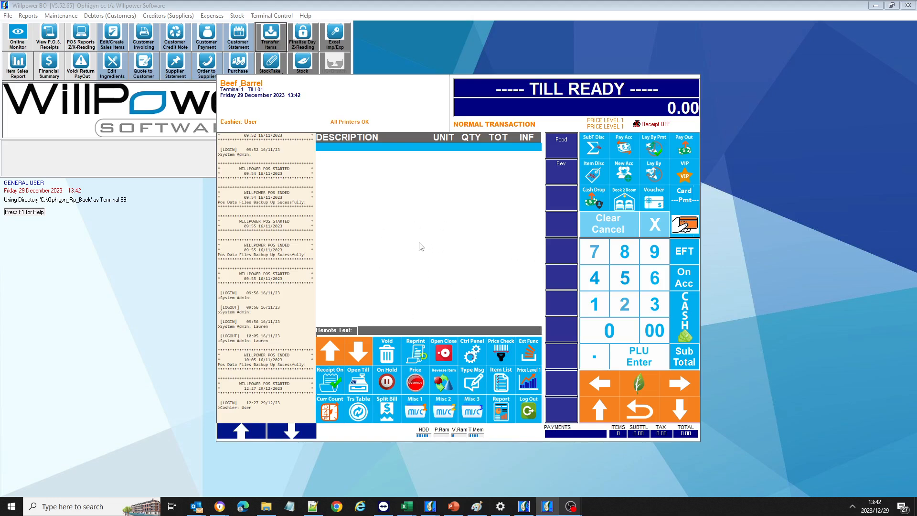
Log the cashier out of the POS till and sign back in.
left_click(530, 412)
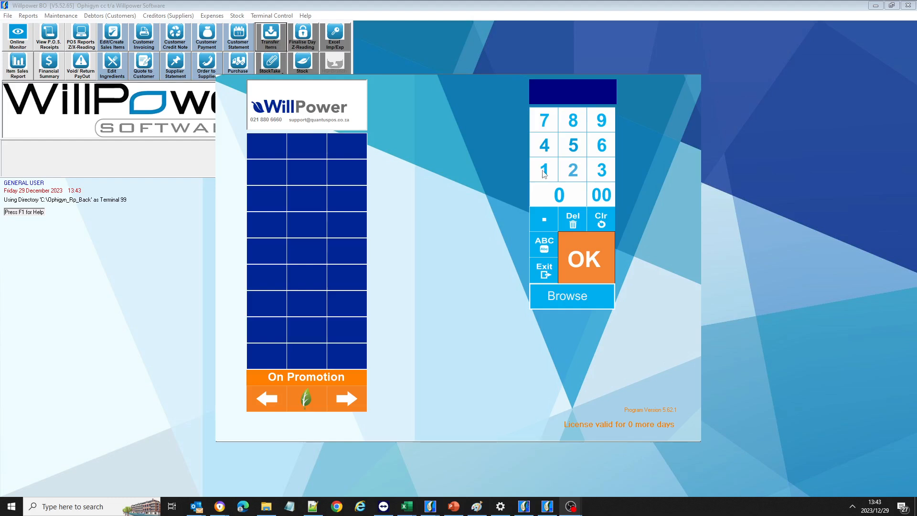
left_click(582, 259)
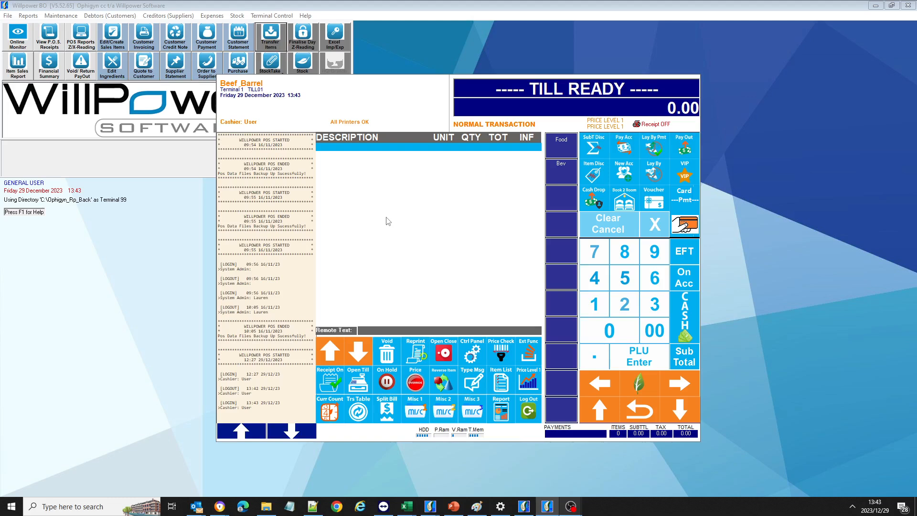
Open the PLU List of all items at Price Level 1.
key("Return")
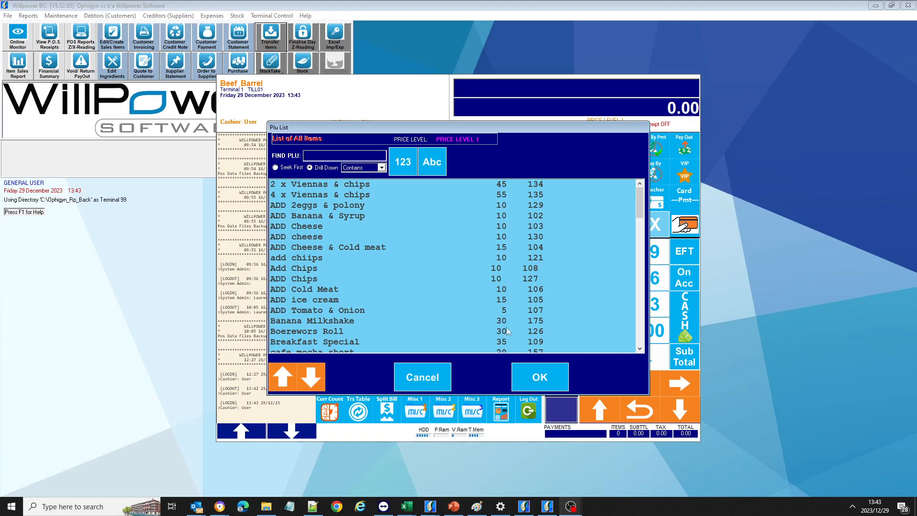
Search the item list for 'COK' and add Coke at 15.00 to the sale.
left_click(422, 379)
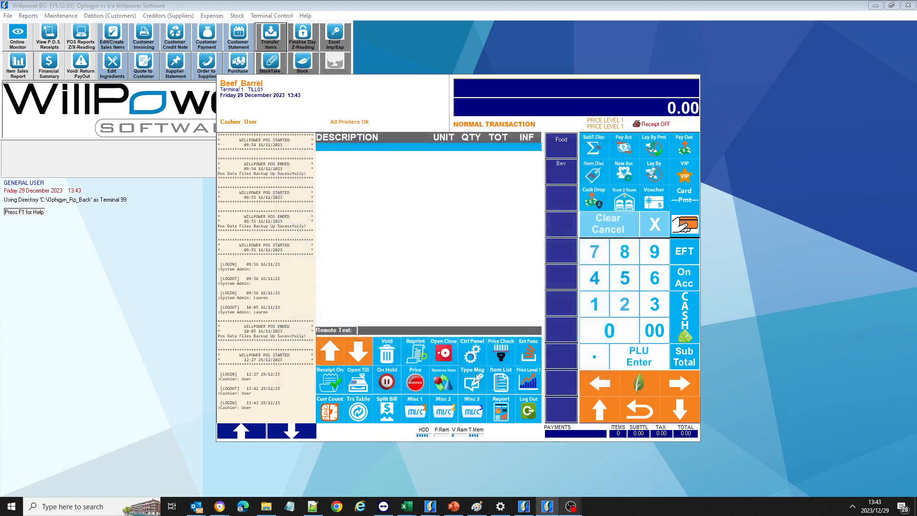
left_click(502, 382)
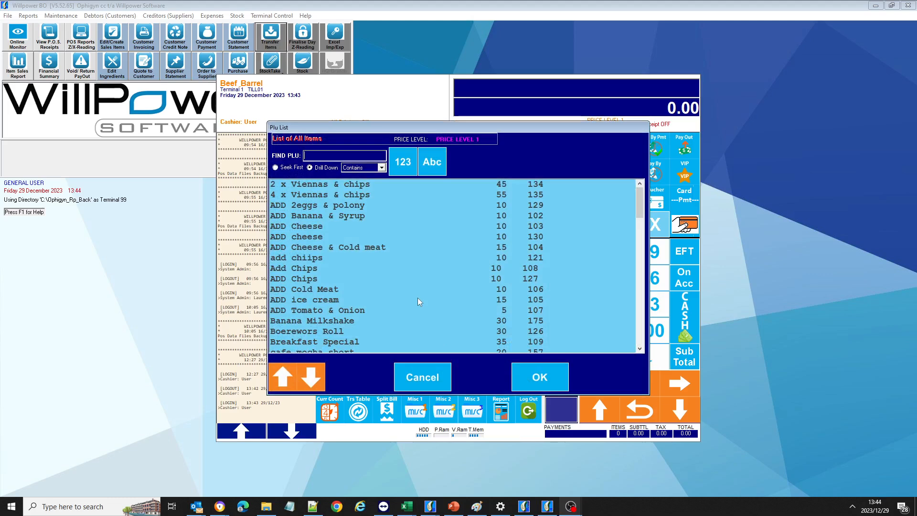
type("COKE")
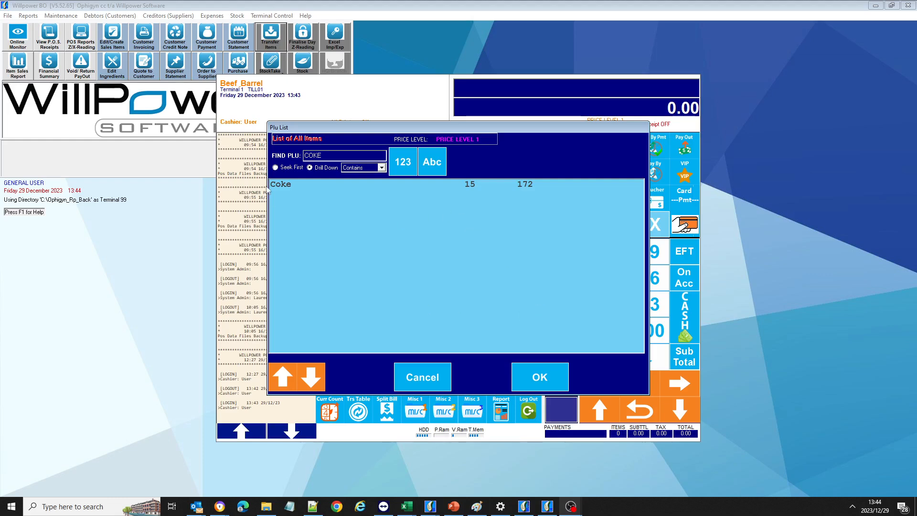
left_click(291, 187)
left_click(545, 378)
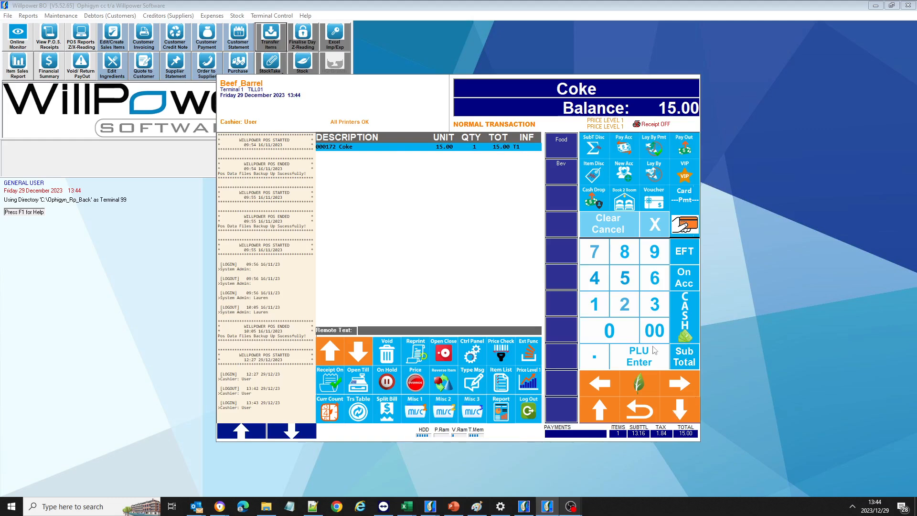
Add Banana Milkshake at 30.00, bringing the balance to 45.00.
left_click(461, 252)
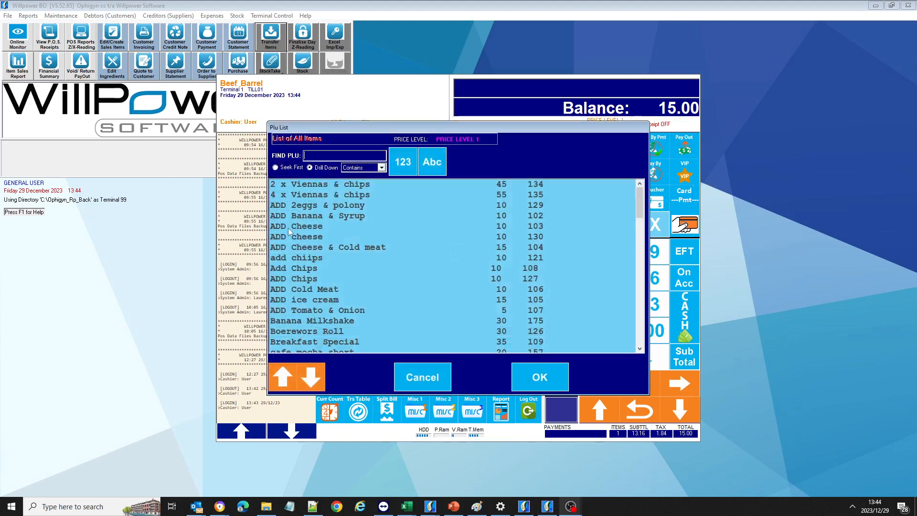
left_click(306, 323)
left_click(548, 378)
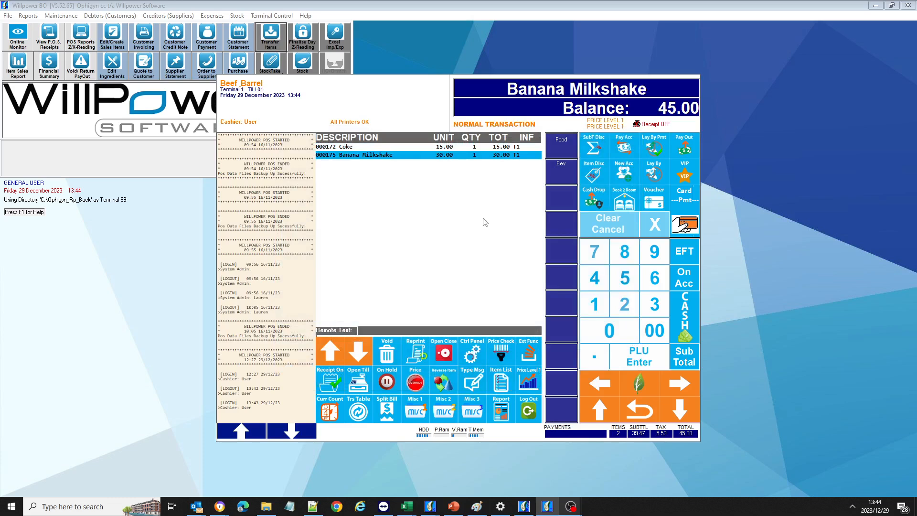
Find French toast under the Breakfast food items and ring it up at 30.00.
left_click(565, 145)
left_click(565, 178)
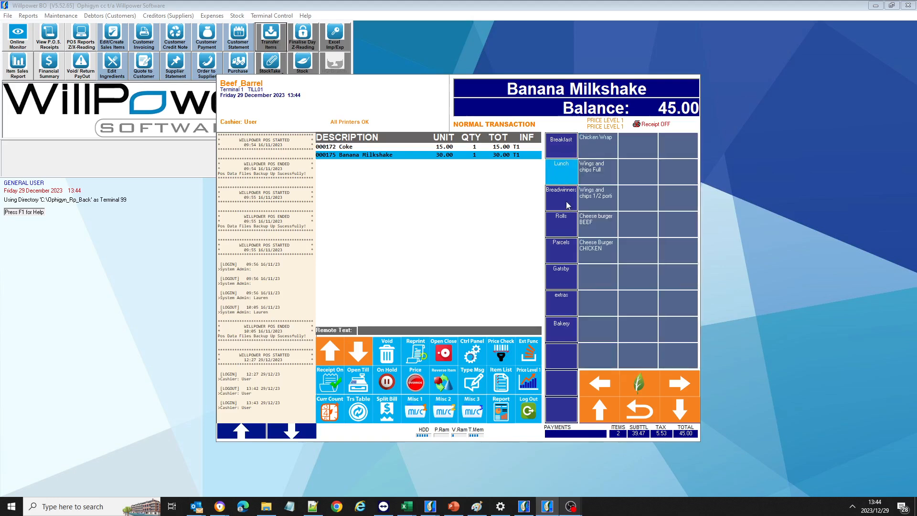
left_click(569, 206)
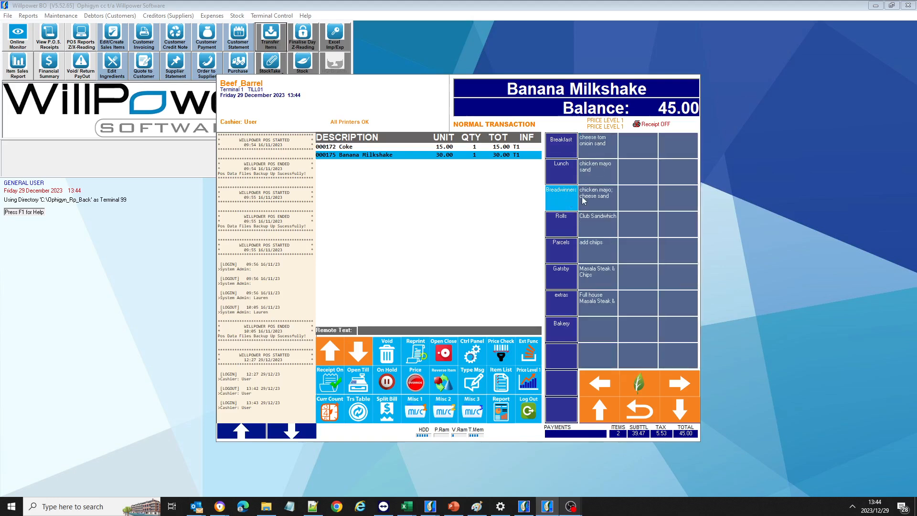
left_click(573, 172)
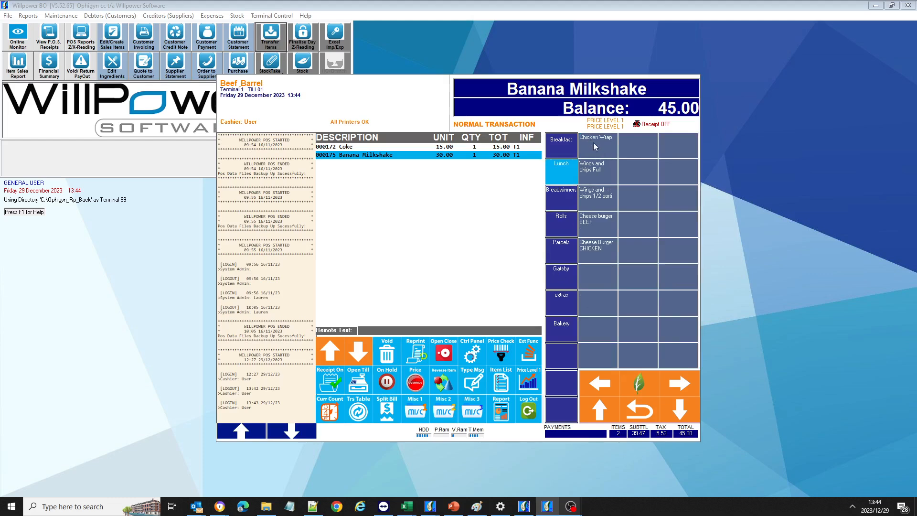
left_click(562, 145)
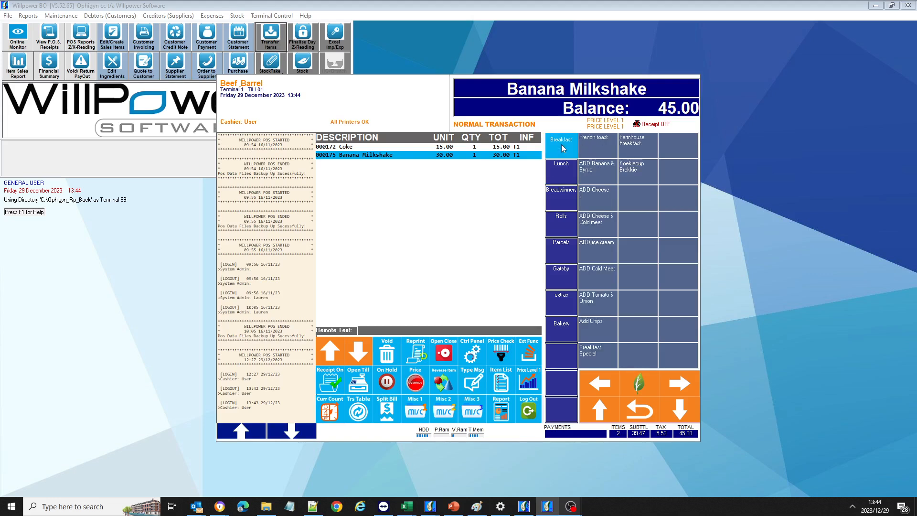
left_click(566, 300)
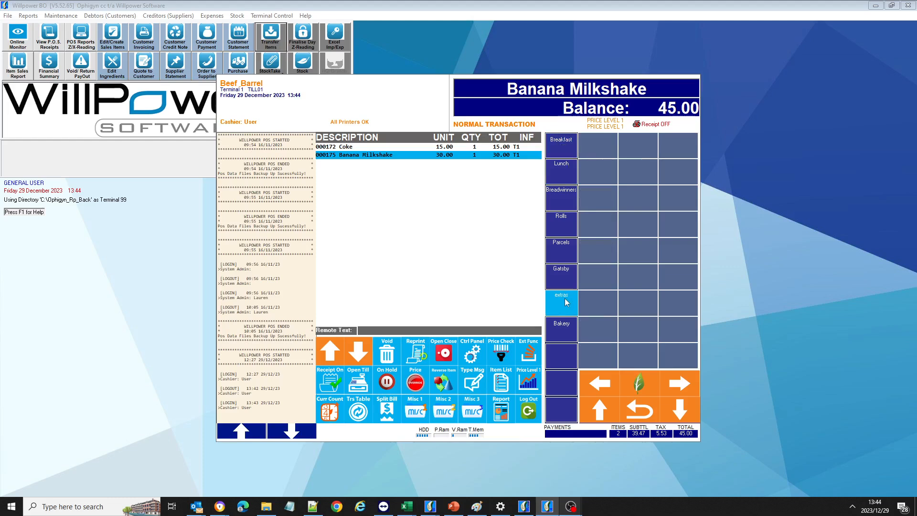
left_click(560, 251)
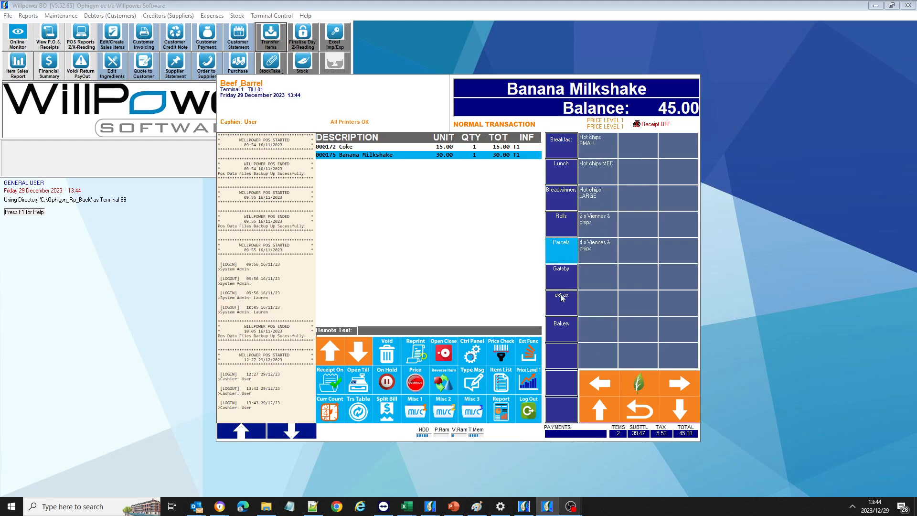
left_click(561, 330)
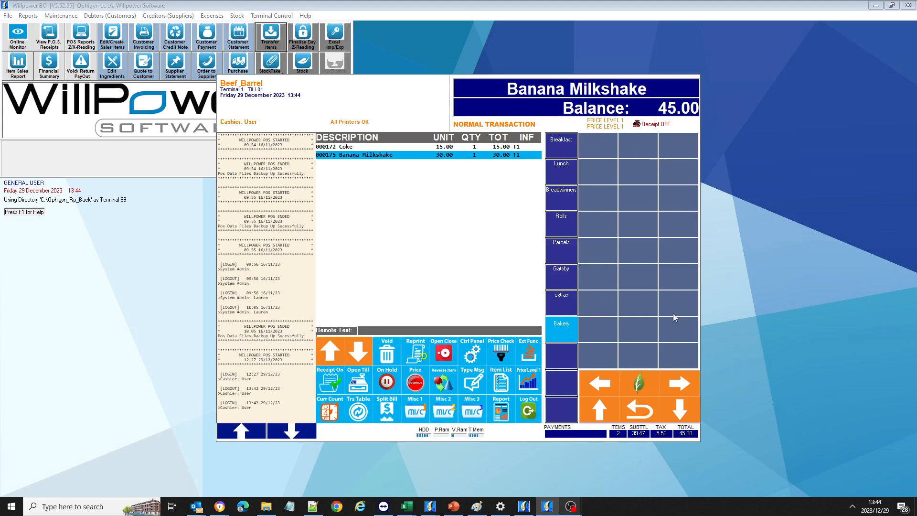
left_click(566, 146)
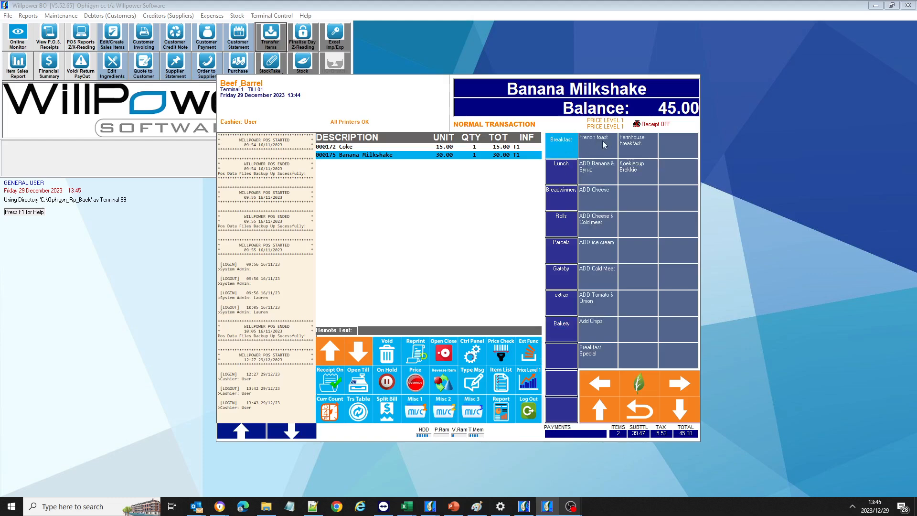
left_click(604, 142)
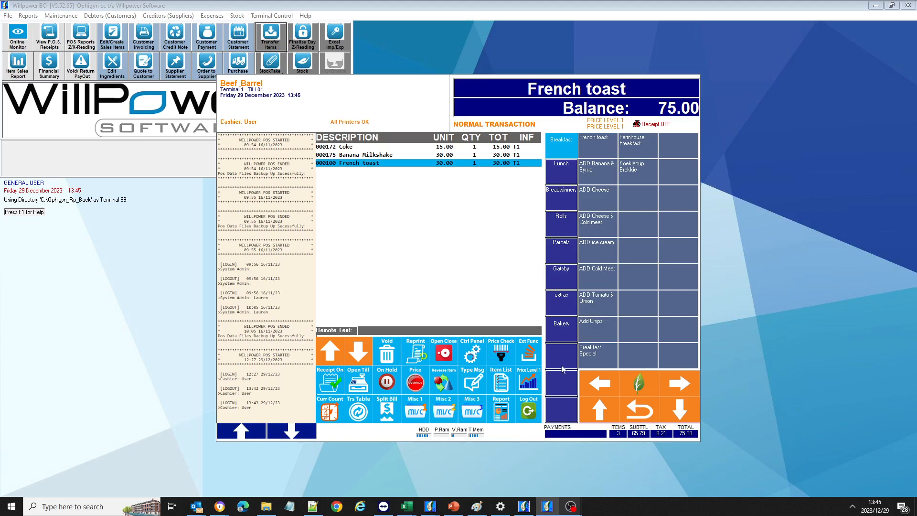
left_click(641, 387)
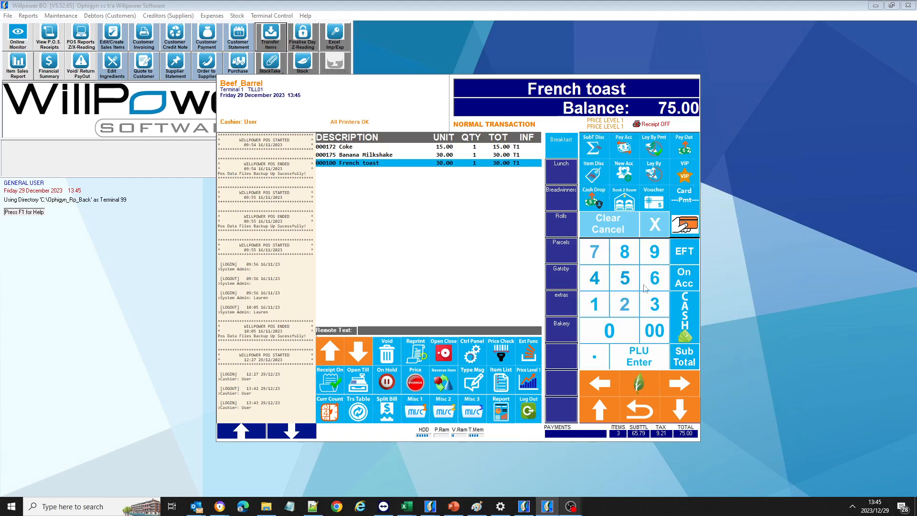
Subtotal the 75.00 sale and key in 8000 as the amount tendered.
left_click(684, 352)
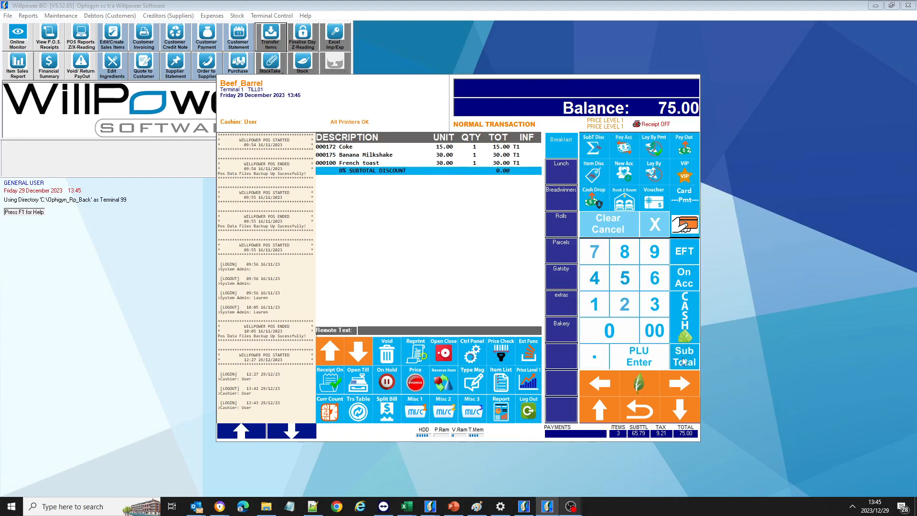
left_click(626, 257)
left_click(614, 328)
left_click(654, 329)
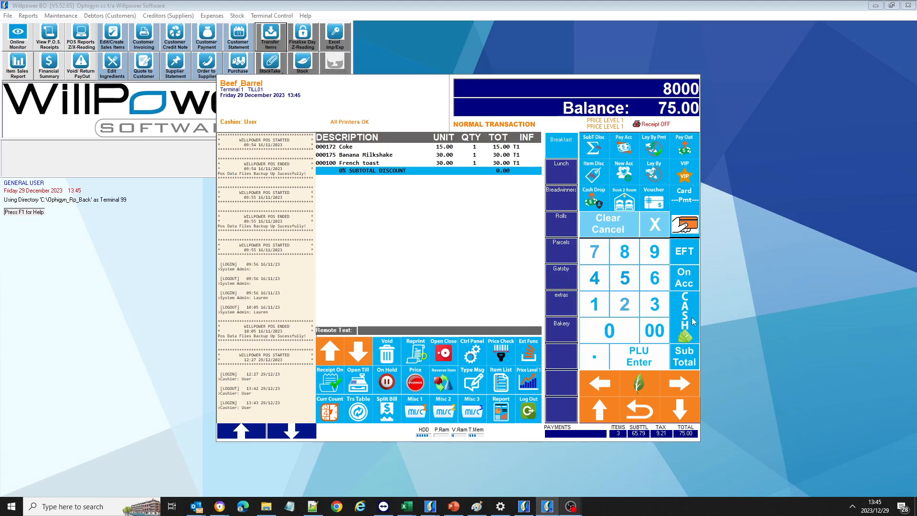